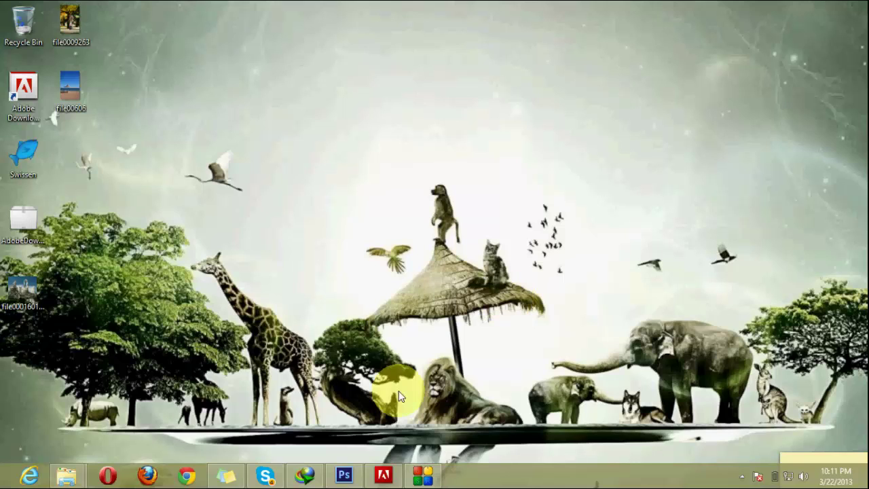
Open the father-and-son photo file0009263 from the desktop in a maximized Photoshop window.
click(344, 475)
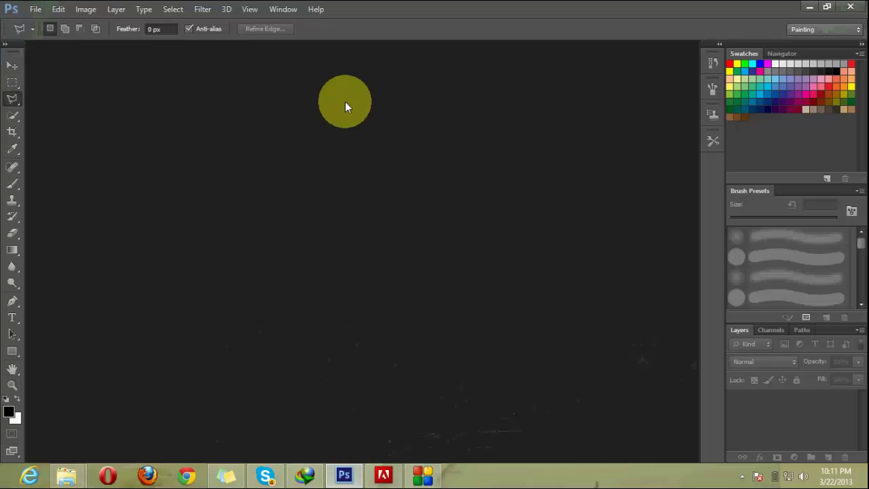
double_click(392, 8)
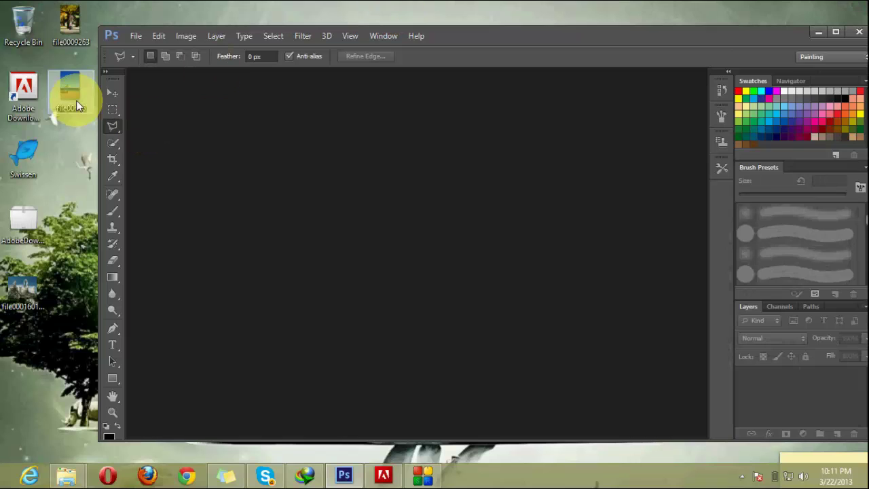
click(76, 100)
double_click(70, 21)
click(835, 32)
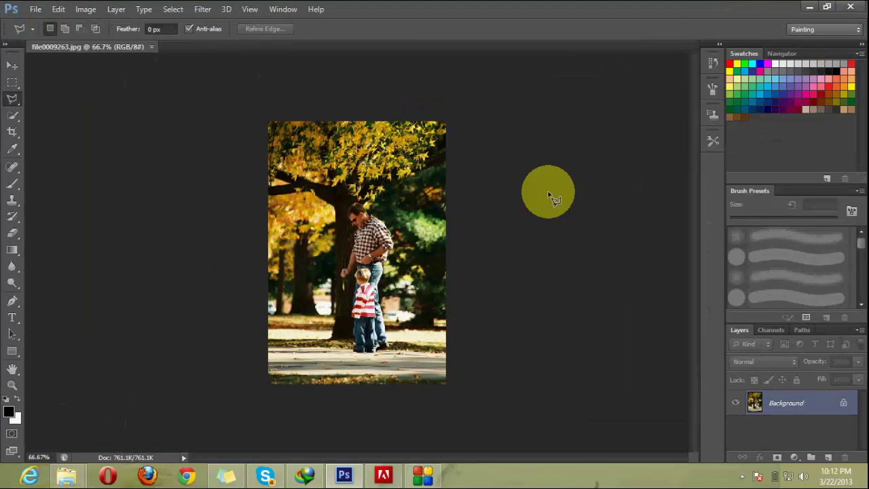
Cut the whole image onto Layer 1 and delete the empty Background layer.
key(ctrl+a)
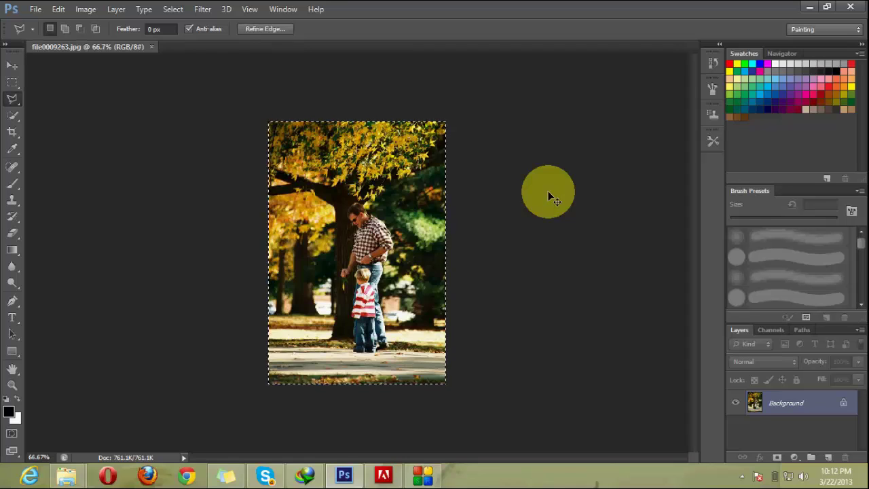
key(ctrl+shift+j)
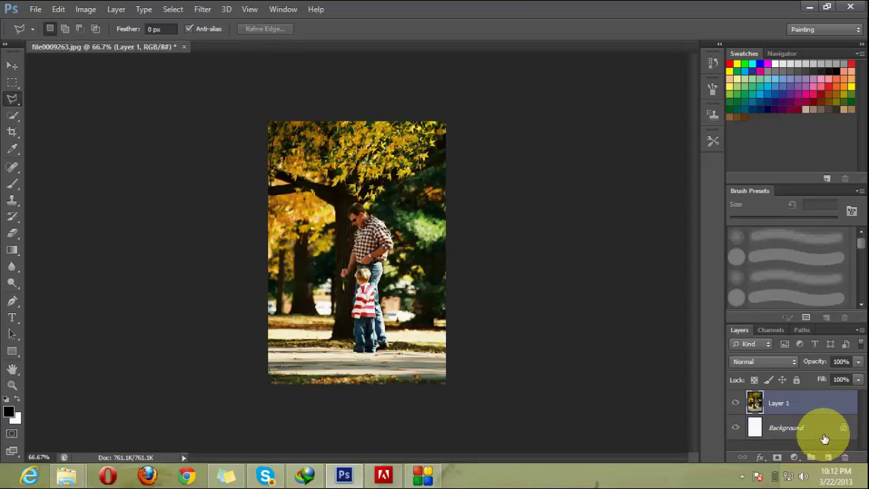
click(824, 437)
key(Delete)
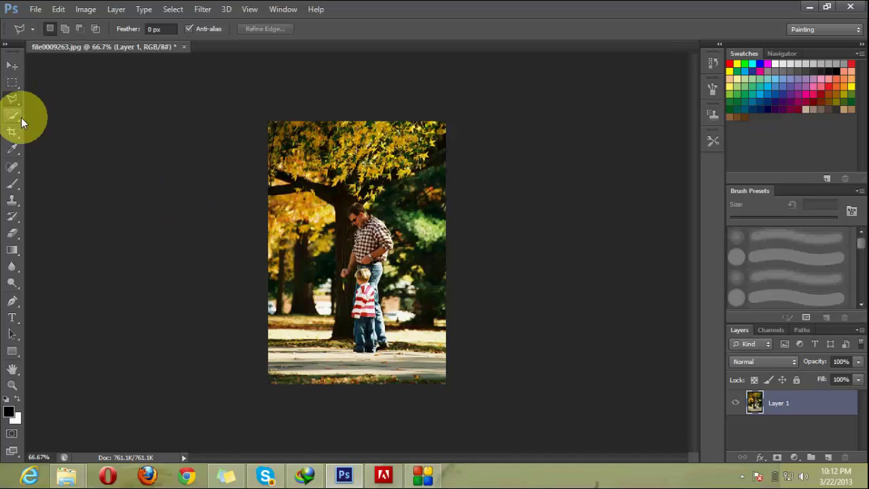
Choose the Magnetic Lasso Tool from the Lasso flyout in the Tools panel.
click(15, 100)
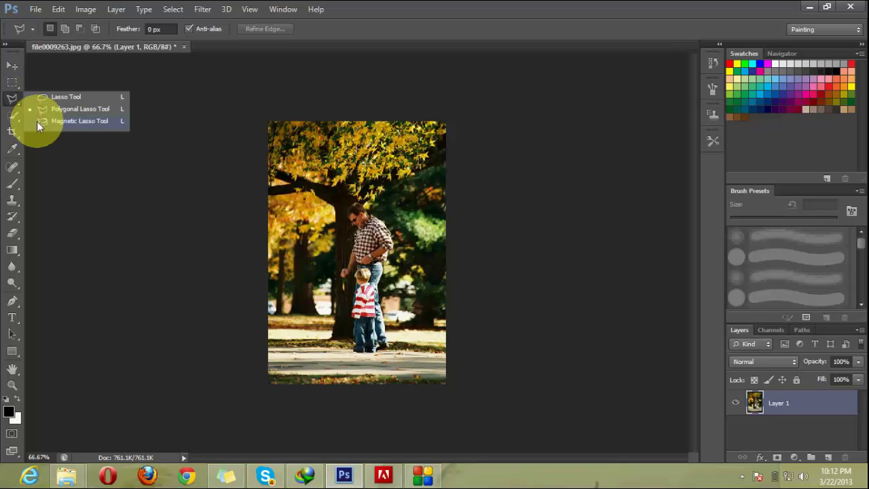
click(13, 116)
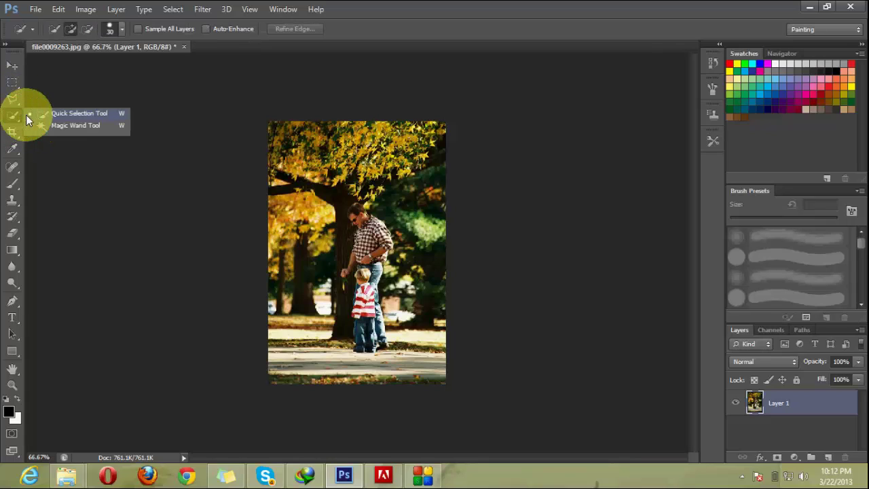
click(15, 104)
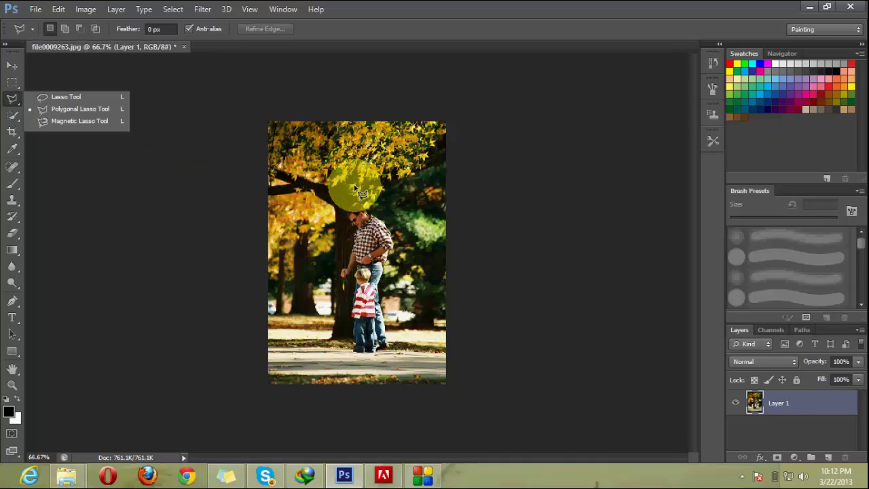
click(105, 122)
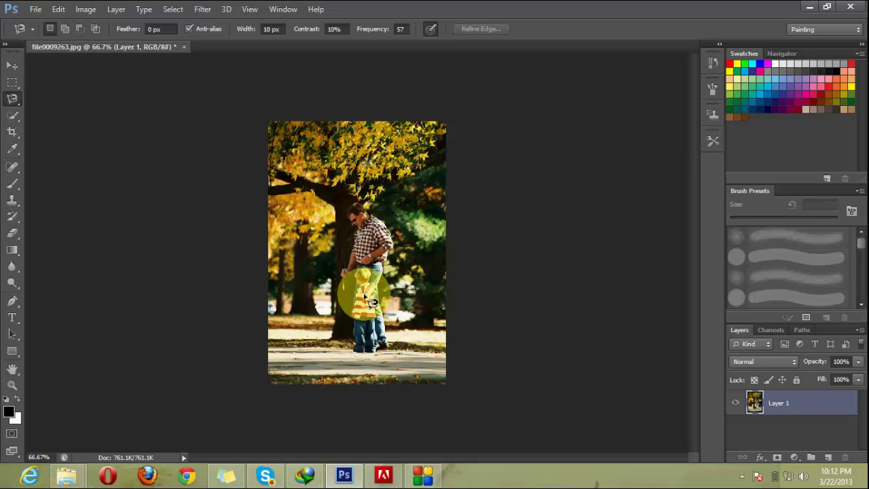
At 200% zoom, start the magnetic lasso at the boy's foot and trace up his leg.
key(ctrl+plus)
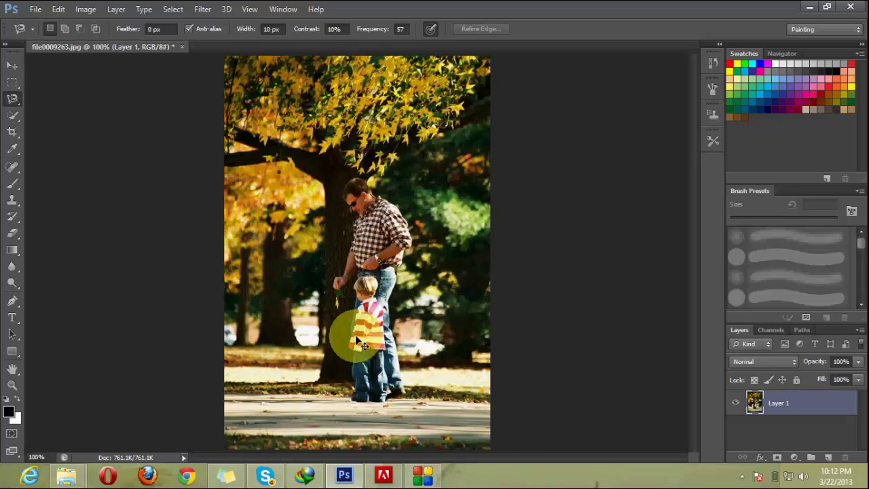
key(ctrl+plus)
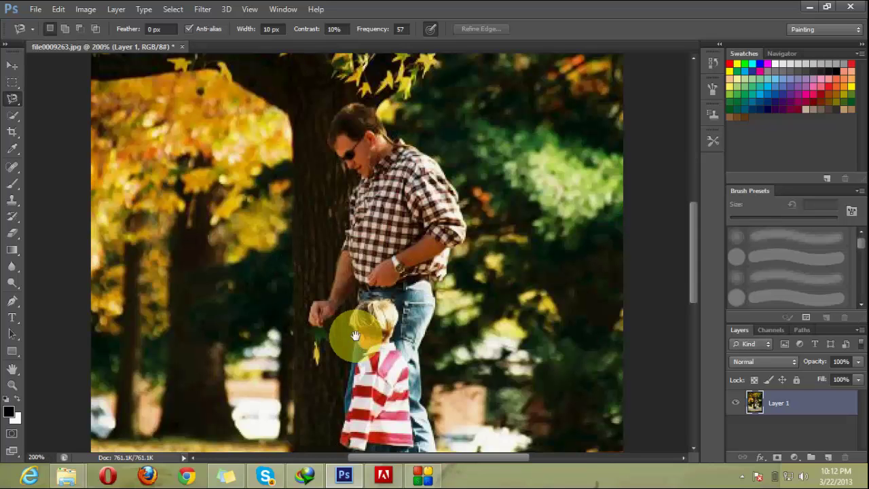
drag(355, 335, 355, 194)
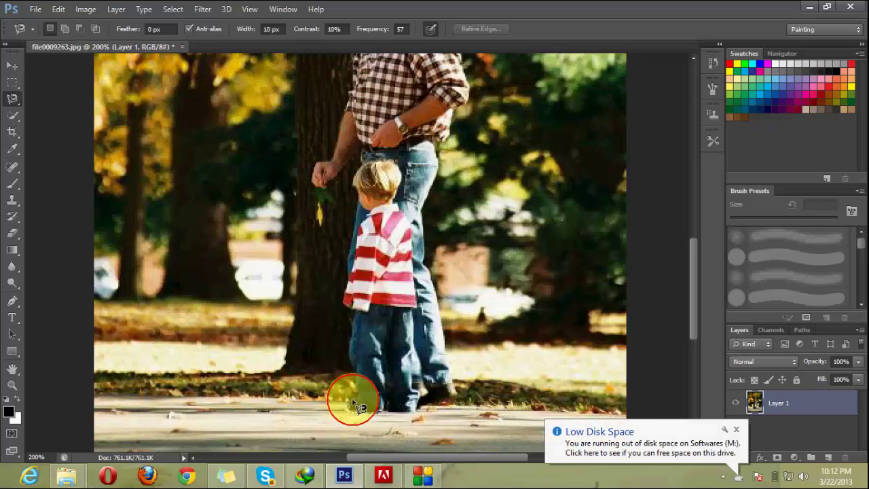
click(354, 405)
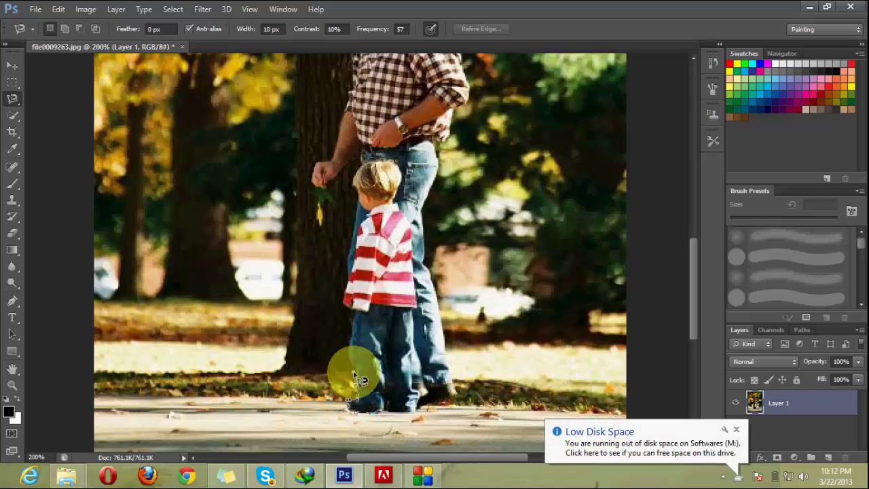
click(354, 316)
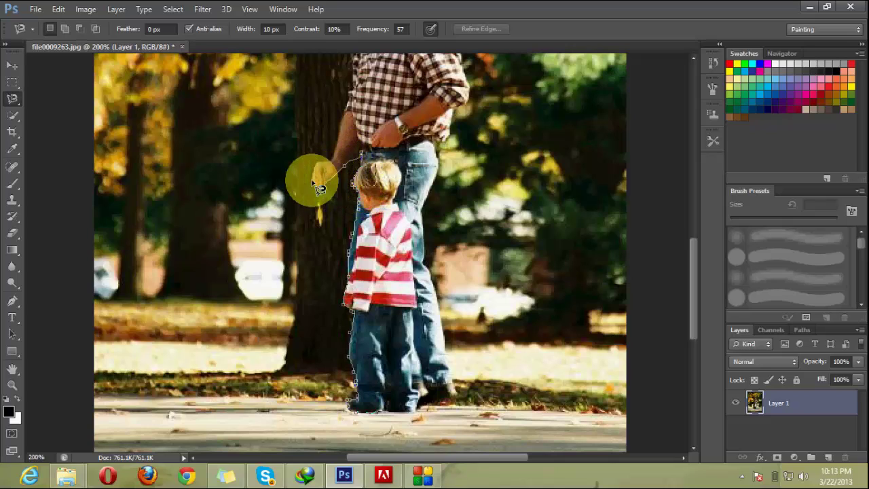
scroll(343, 190, up, 3)
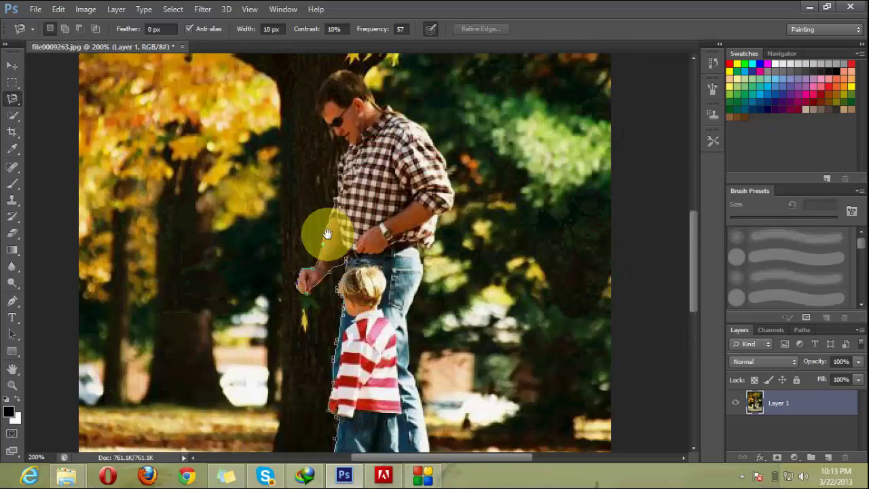
scroll(333, 245, up, 1)
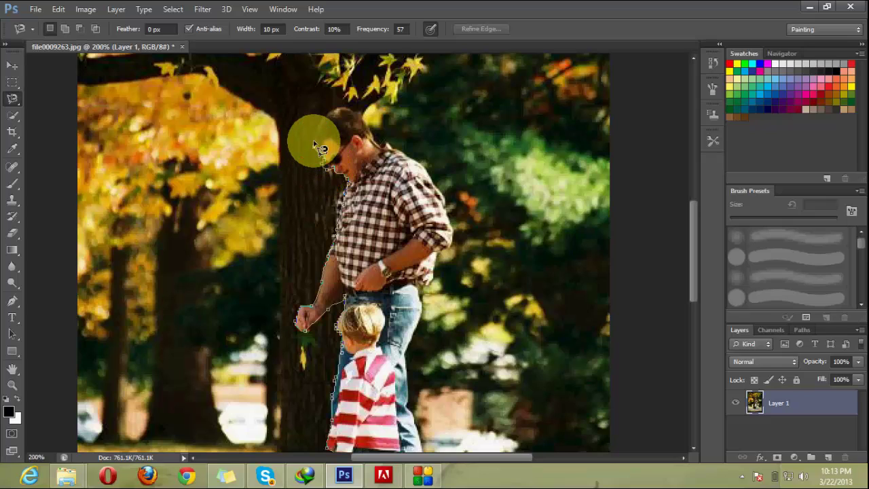
Trace from the man's head down his leg to his shoe and close the selection.
click(328, 113)
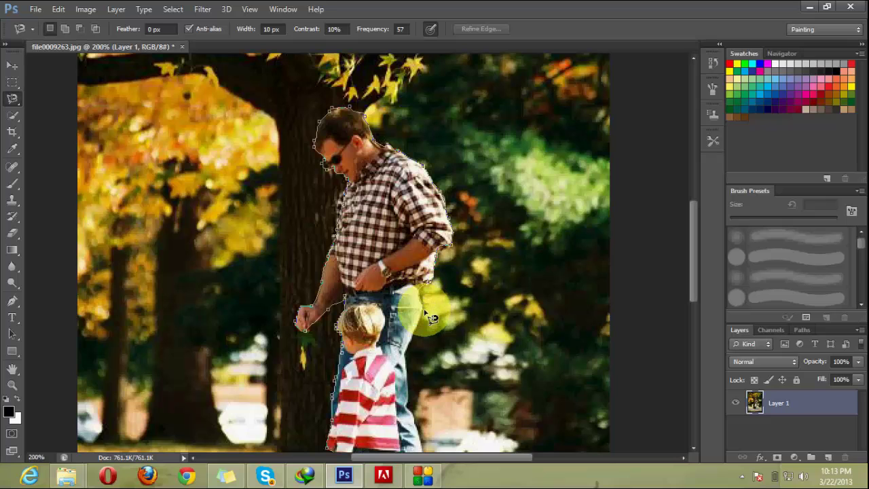
mouse_move(403, 338)
mouse_down()
mouse_move(395, 280)
mouse_move(402, 226)
mouse_up()
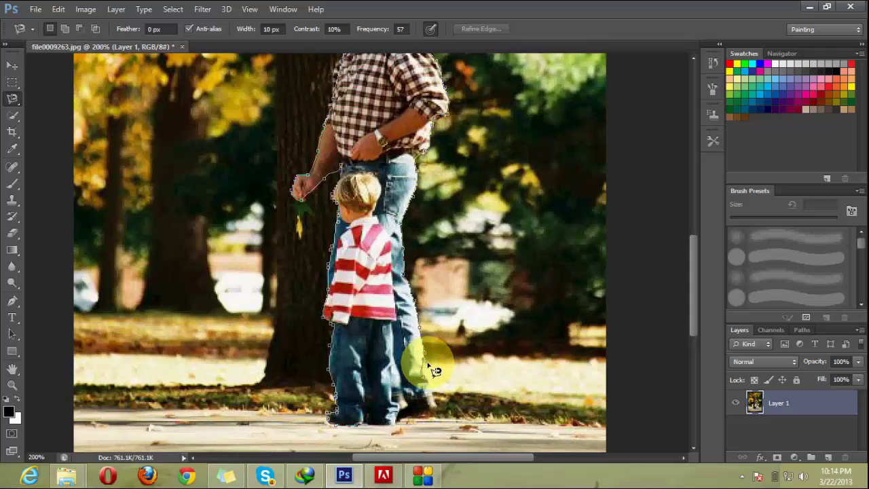
click(431, 380)
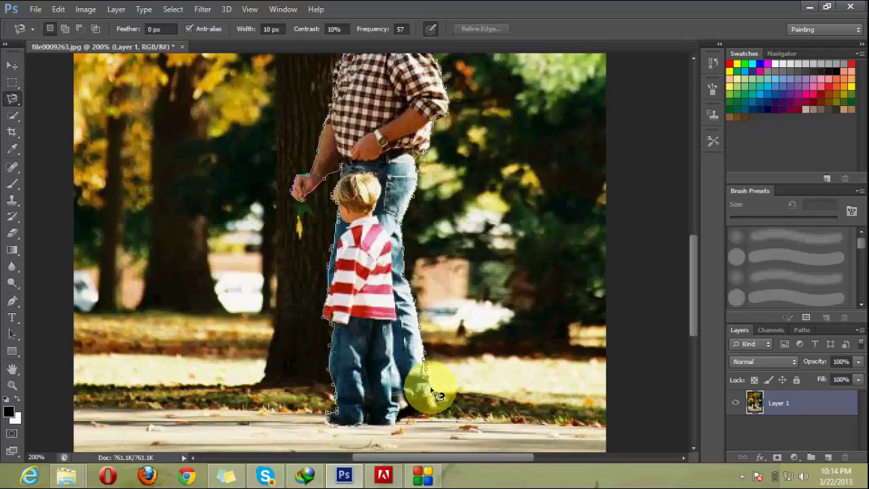
click(417, 414)
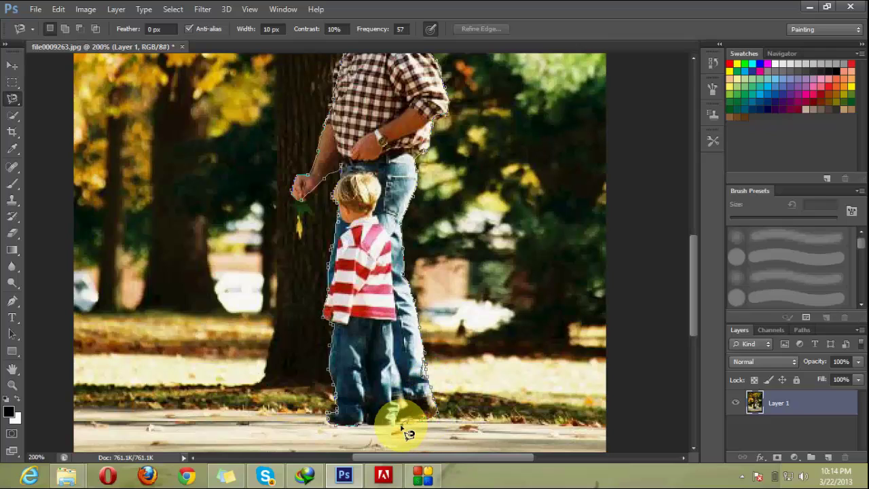
click(398, 424)
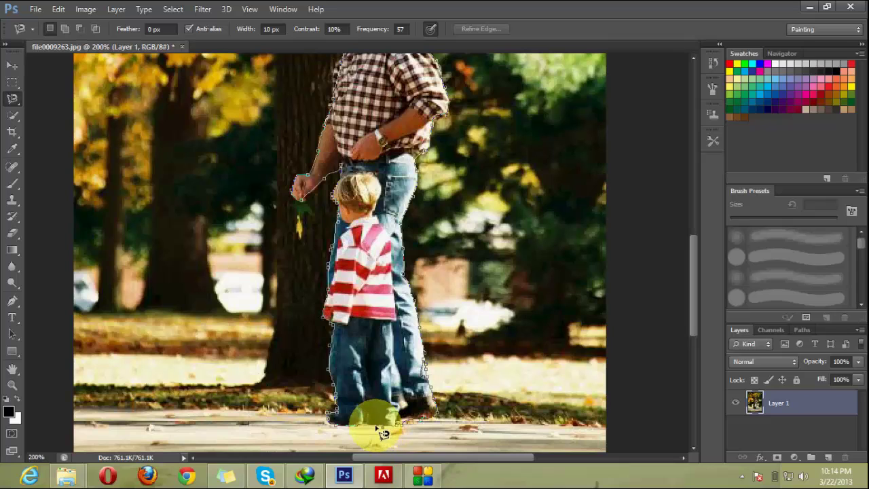
double_click(363, 432)
Invert the selection and delete the park background around the two figures.
drag(519, 82, 536, 210)
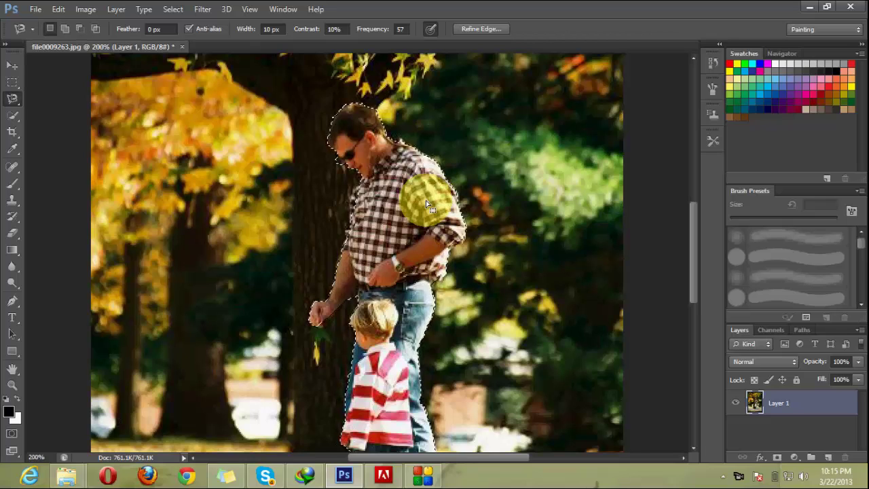
key(ctrl+minus)
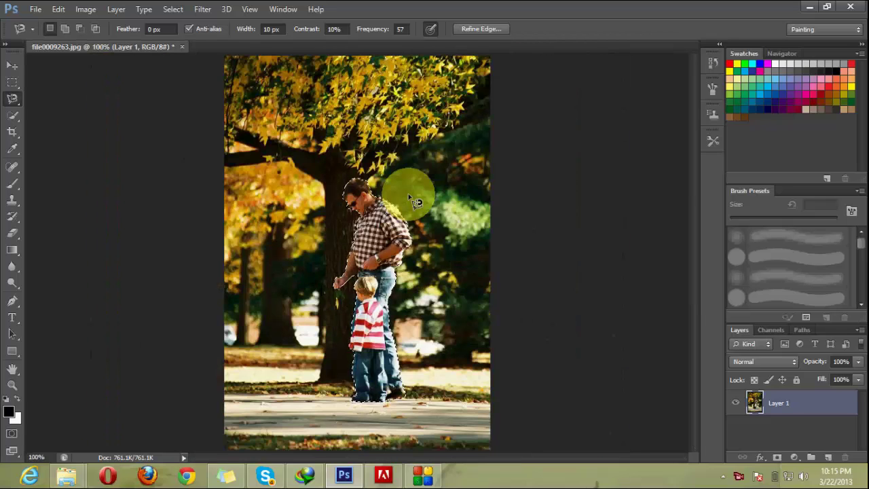
right_click(336, 227)
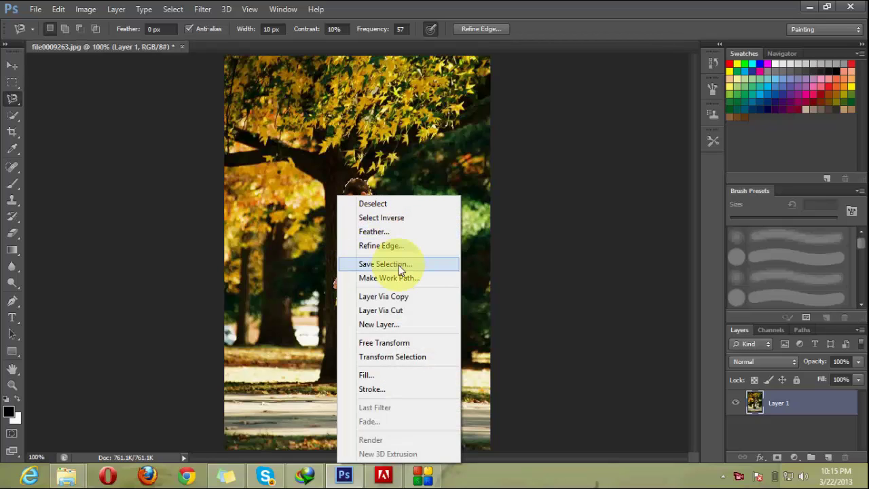
click(391, 224)
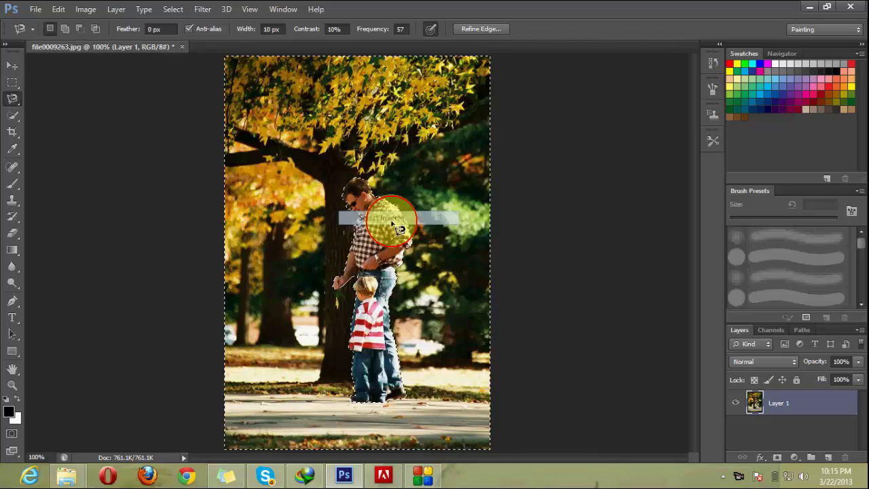
key(Delete)
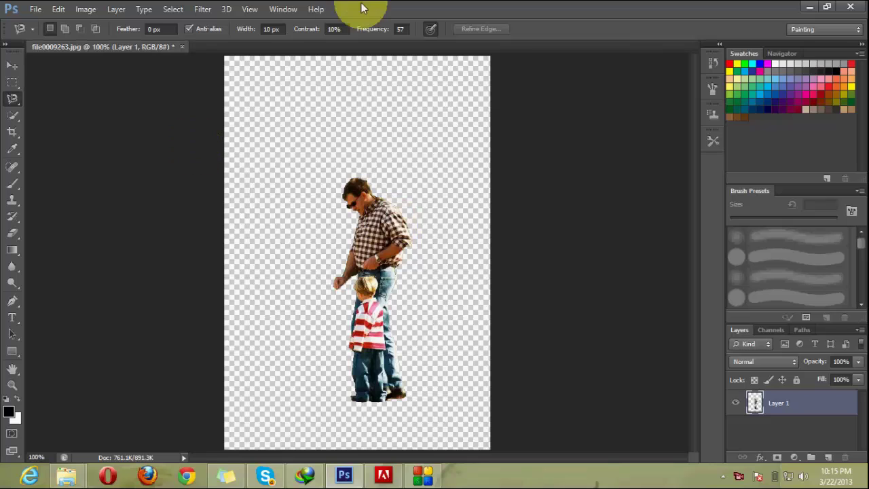
Open the beach photo file00606 from the desktop in Photoshop via Open with.
click(830, 7)
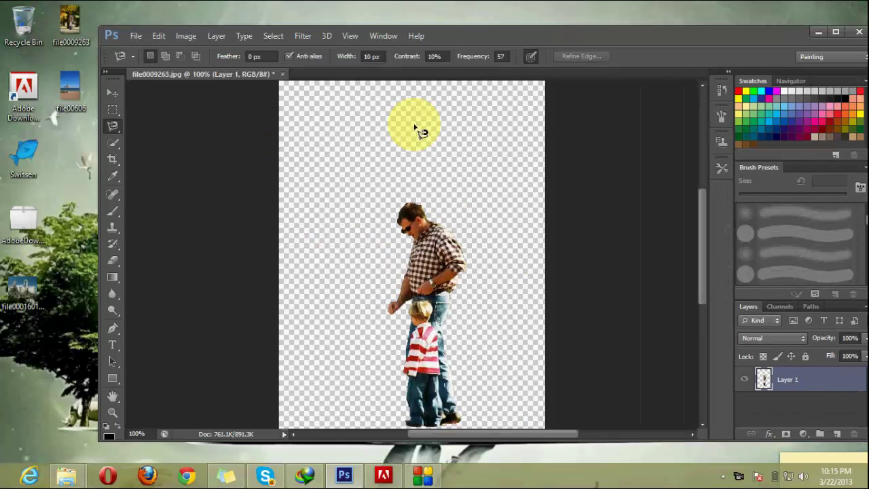
right_click(68, 97)
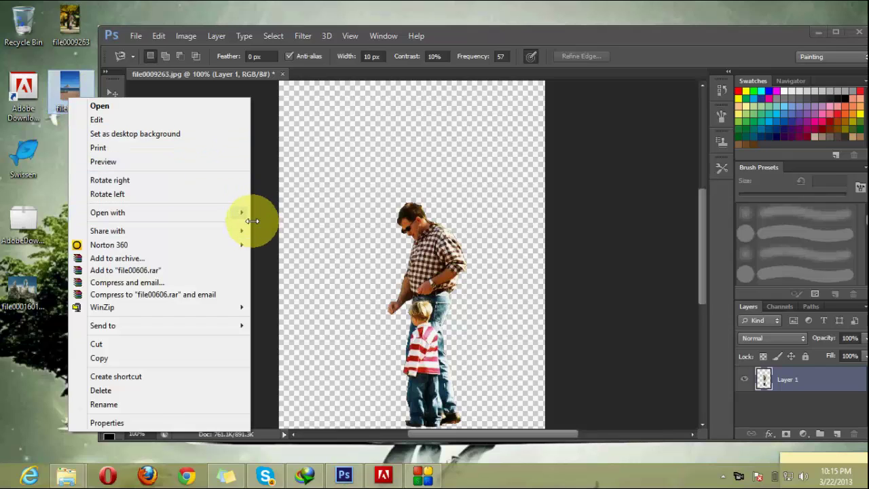
mouse_move(108, 212)
click(280, 217)
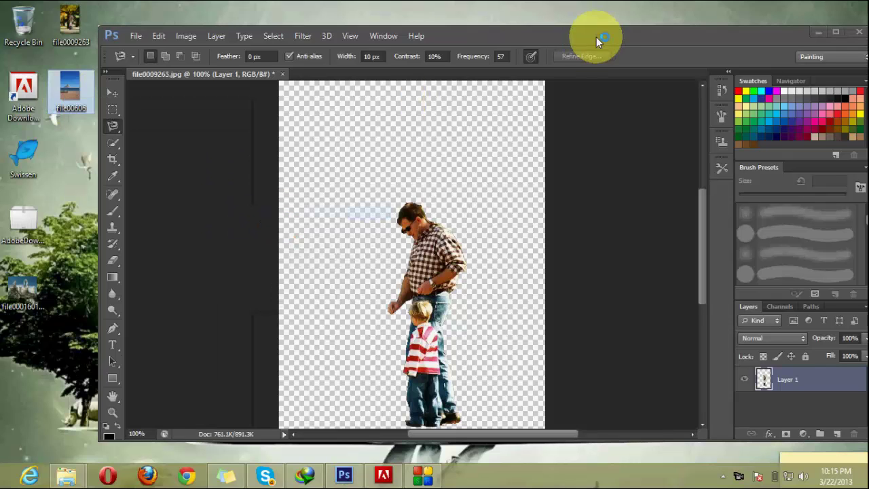
click(837, 31)
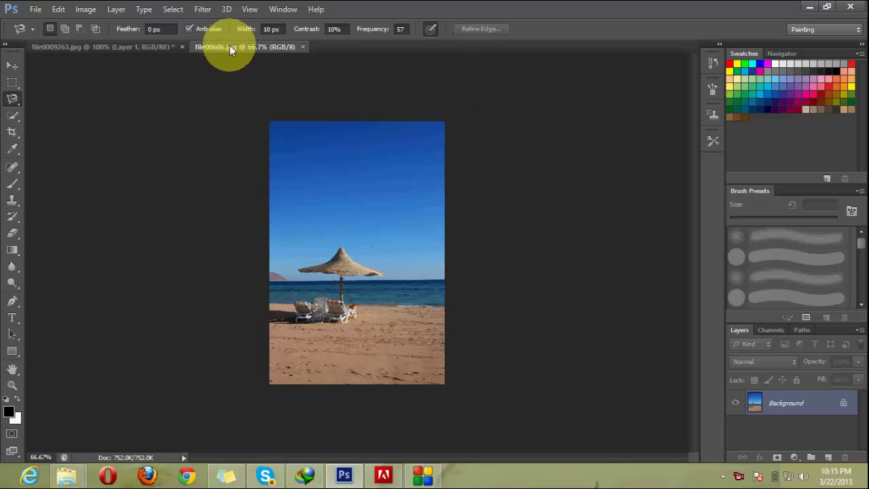
Move the father-and-son Layer 1 onto the beach photo, right of the umbrella.
click(148, 47)
click(12, 65)
mouse_move(372, 226)
mouse_down()
mouse_move(295, 77)
mouse_move(340, 171)
mouse_up()
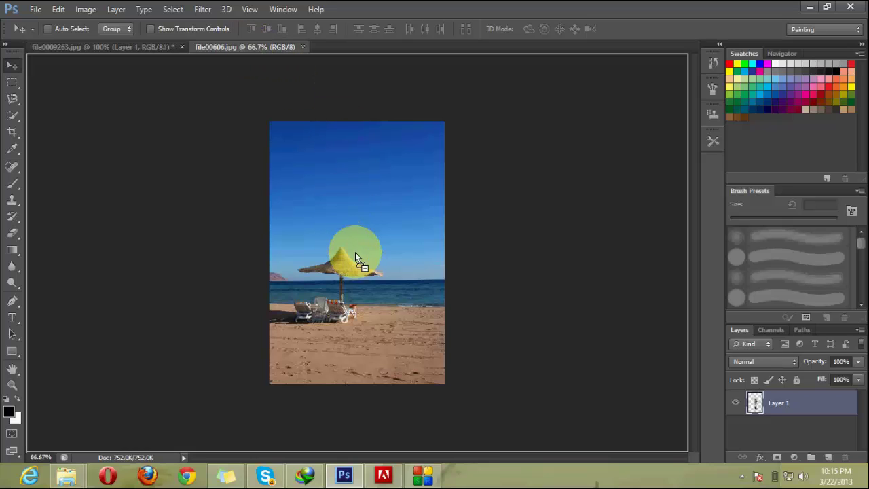
drag(355, 258, 397, 268)
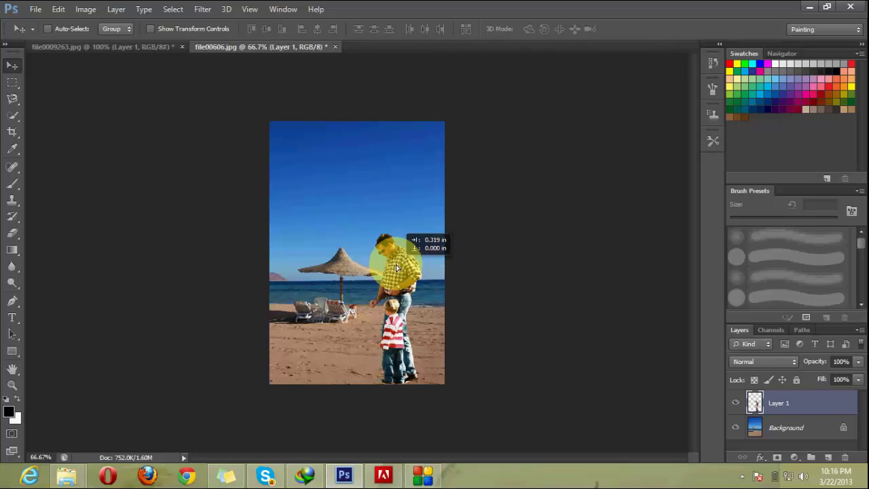
drag(398, 268, 405, 270)
key(ctrl+plus)
key(ctrl+plus)
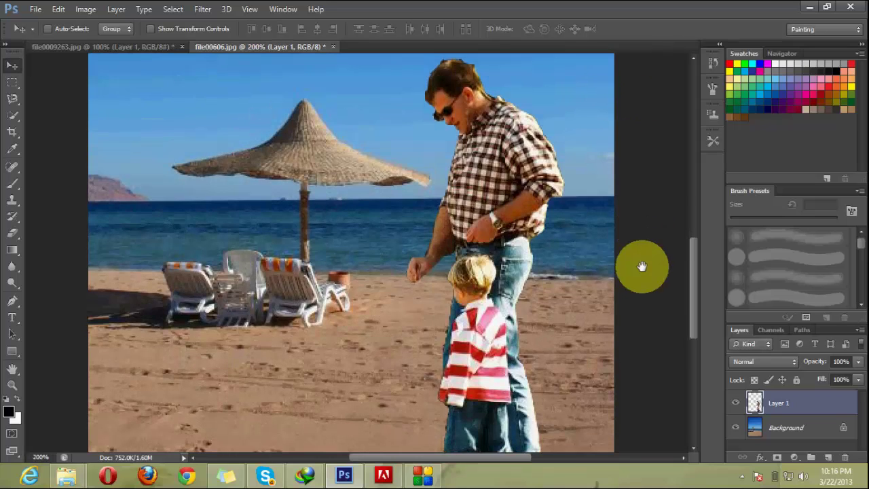
drag(641, 266, 641, 246)
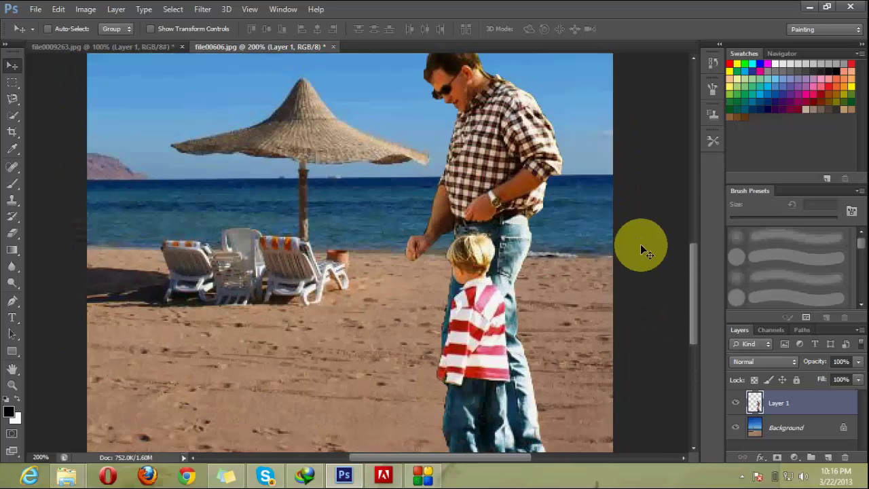
key(ctrl+minus)
key(ctrl+minus)
drag(402, 286, 409, 288)
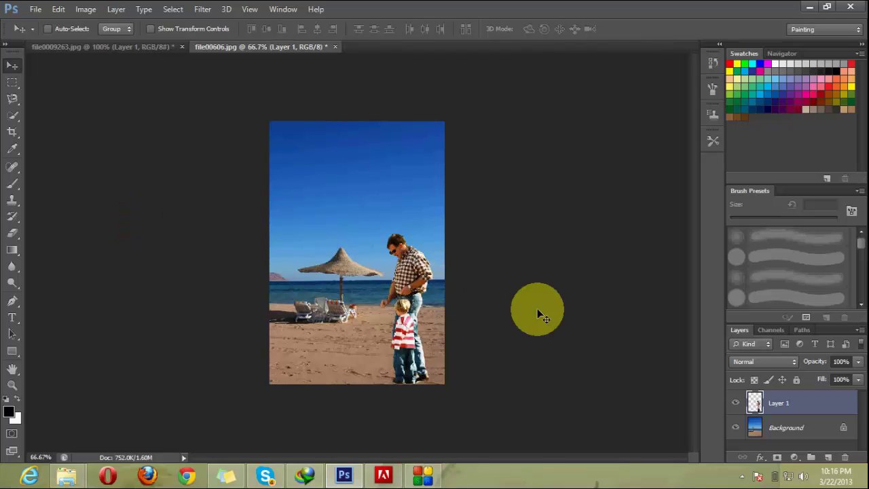
Flatten the cutout into the beach photo's single background layer.
key(e)
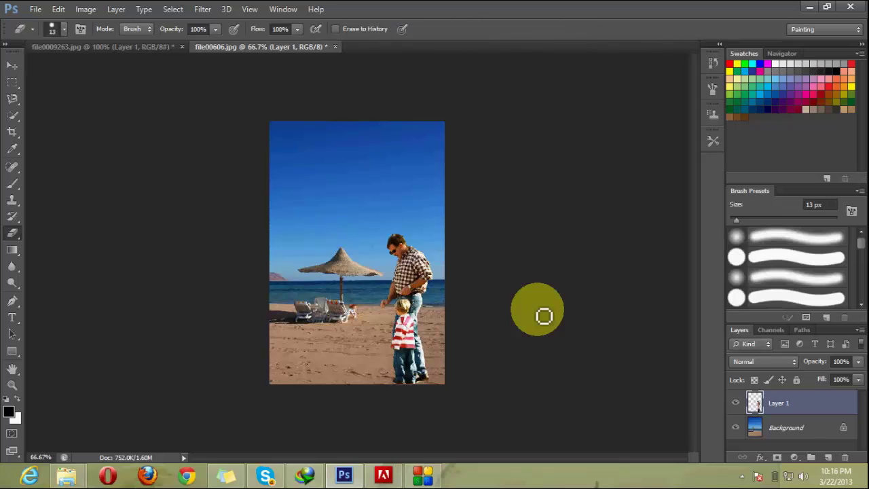
key(shift+e)
key(Delete)
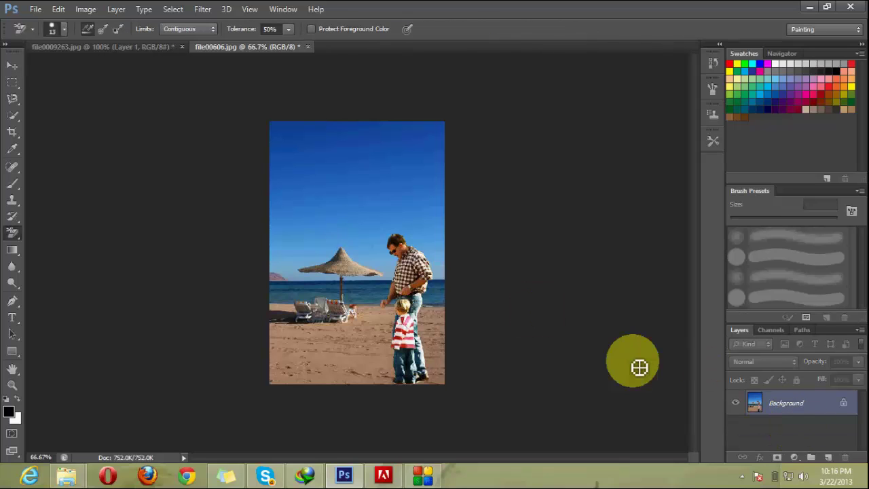
key(ctrl+plus)
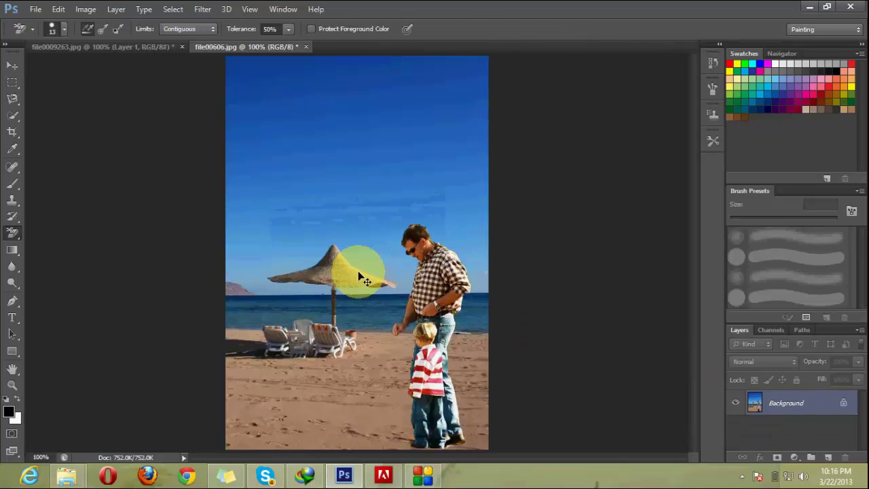
key(ctrl+plus)
Blur the edges along the man's shoulder, head and face and the child's jeans and shirt.
drag(358, 272, 297, 160)
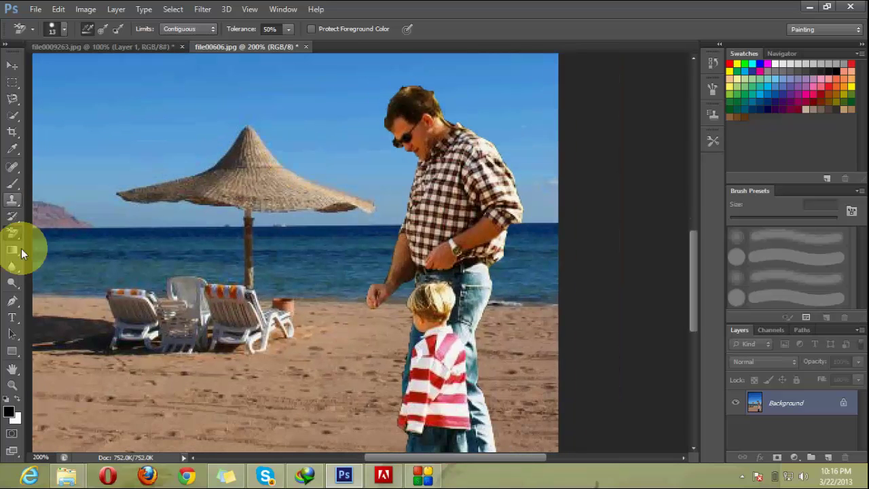
click(14, 266)
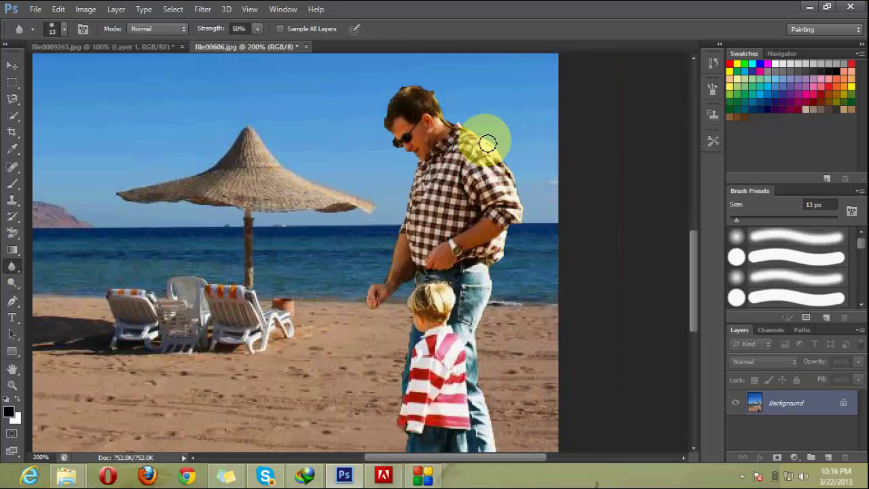
drag(487, 141, 387, 145)
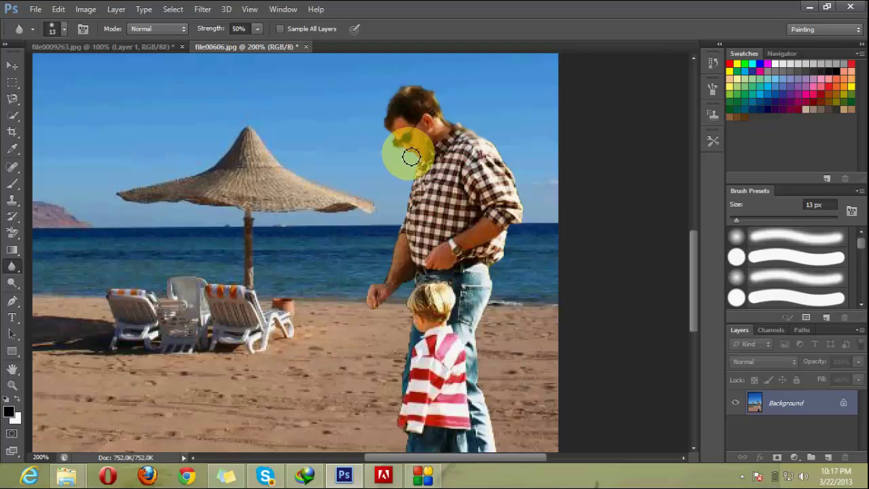
drag(409, 155, 407, 184)
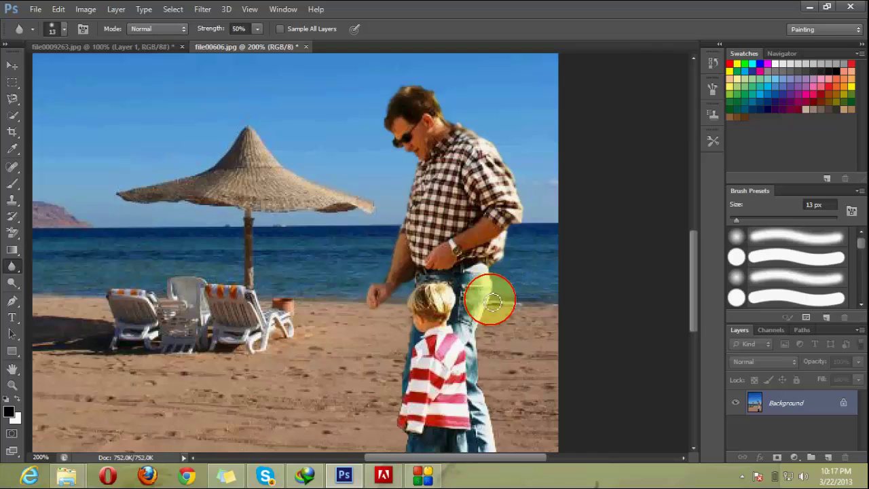
scroll(491, 291, down, 3)
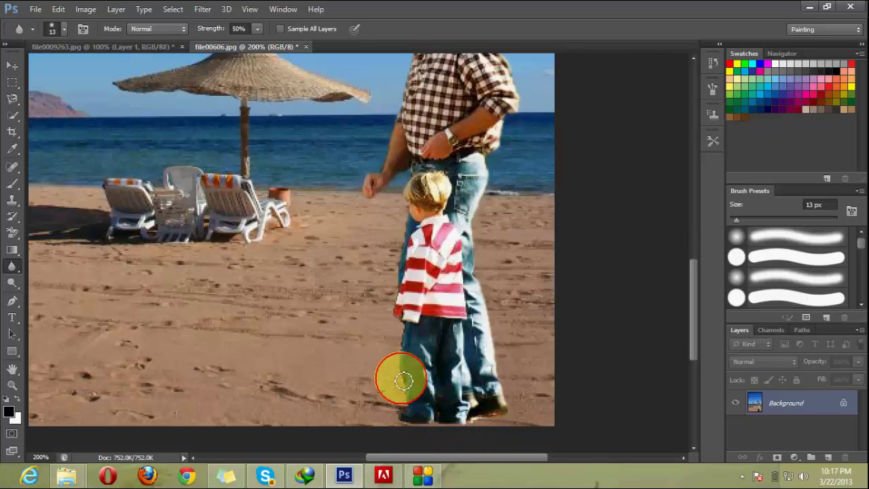
drag(401, 368, 394, 210)
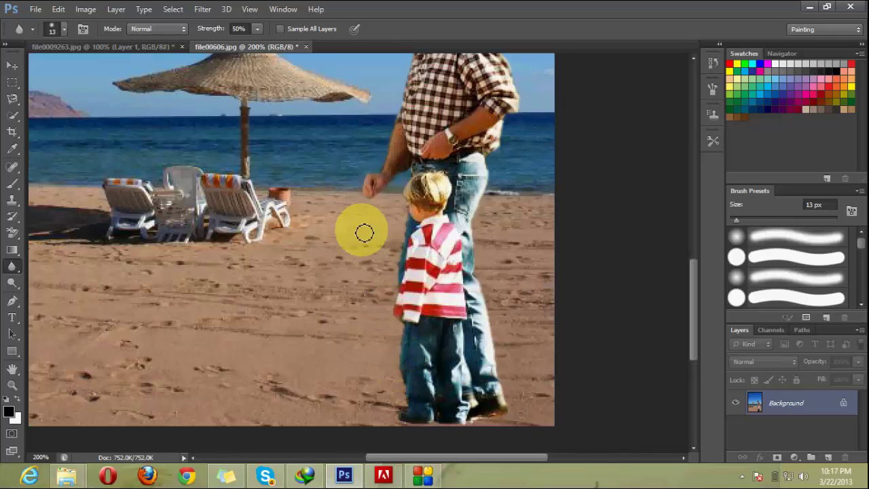
key(ctrl+minus)
key(ctrl+minus)
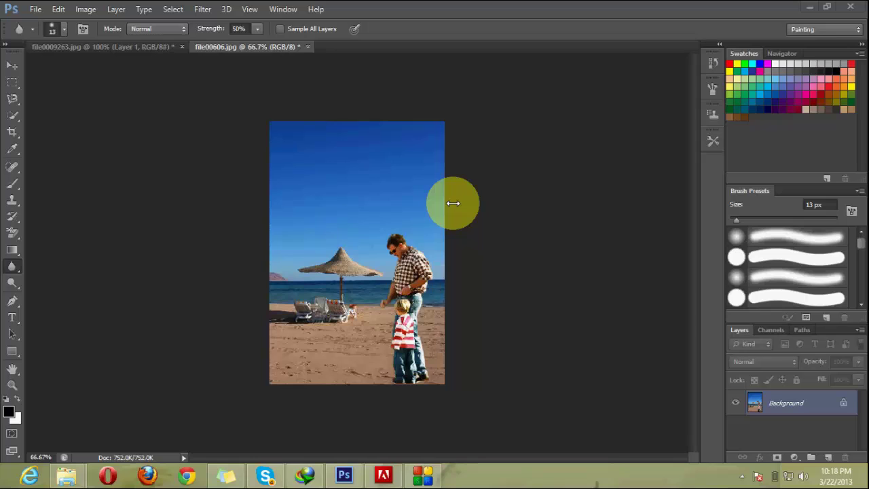
Save the composite to the Desktop as JPEG '123' at Quality 12 Maximum.
click(36, 10)
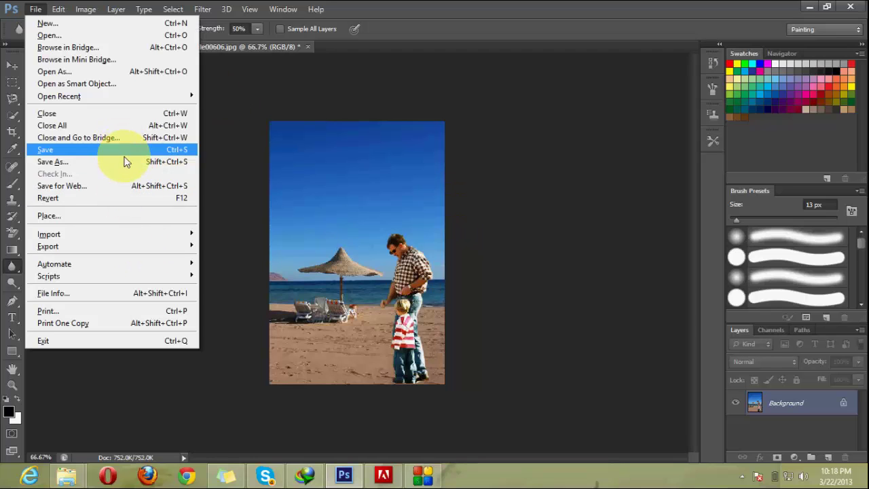
click(125, 162)
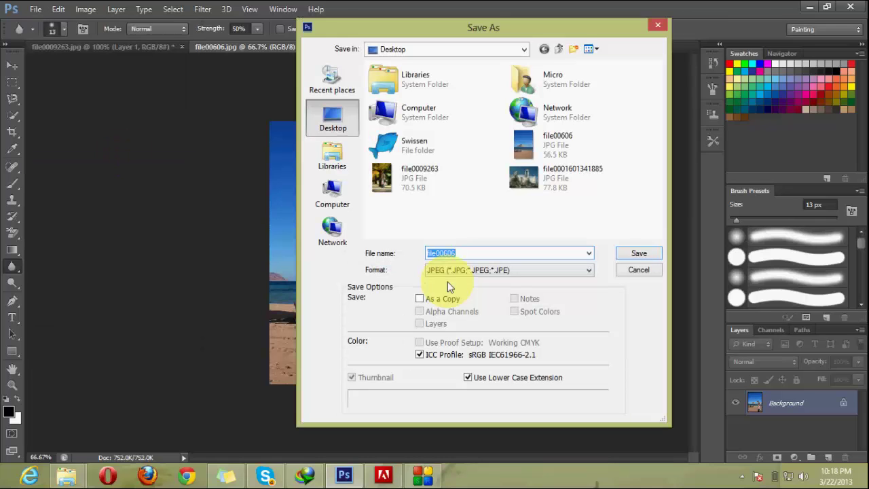
text(123)
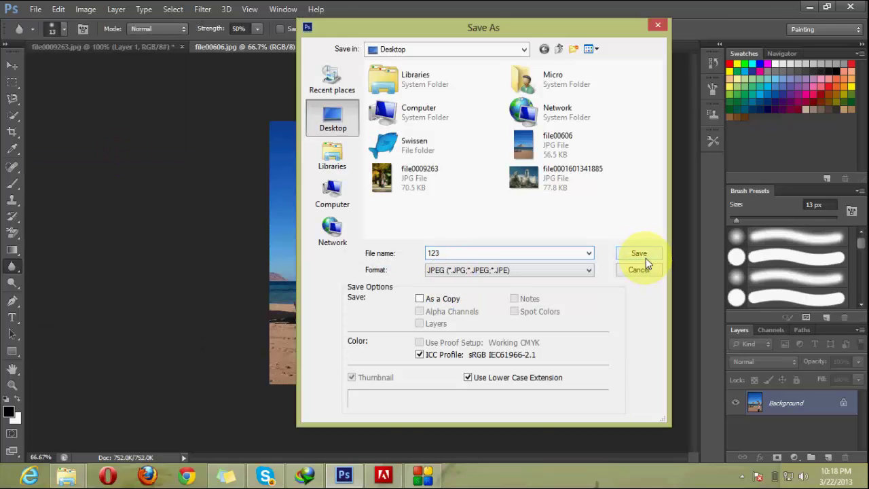
click(638, 254)
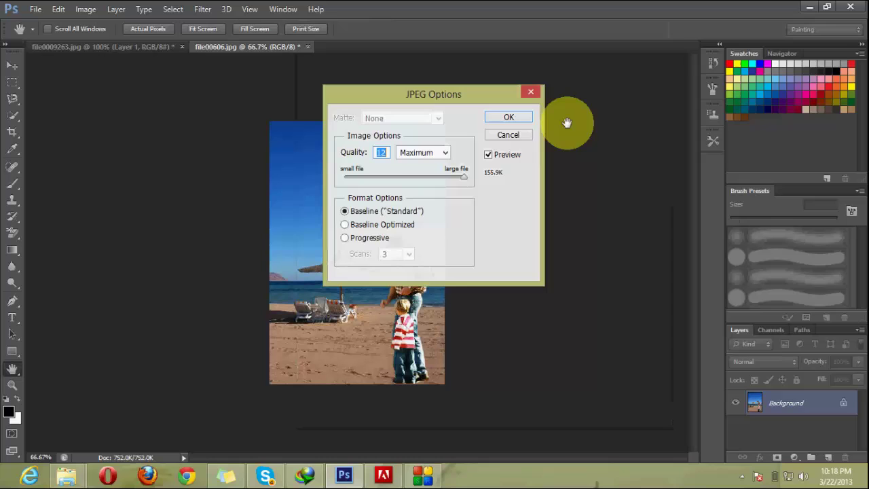
click(517, 116)
click(808, 7)
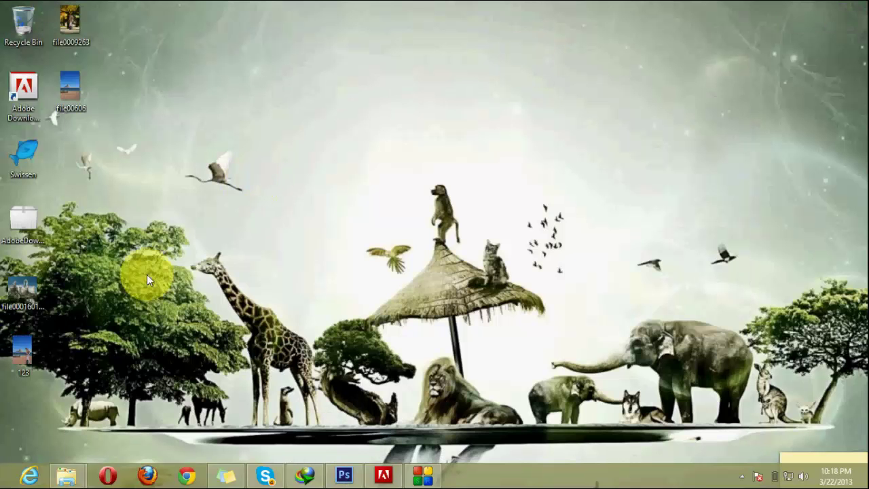
right_click(37, 359)
mouse_move(76, 135)
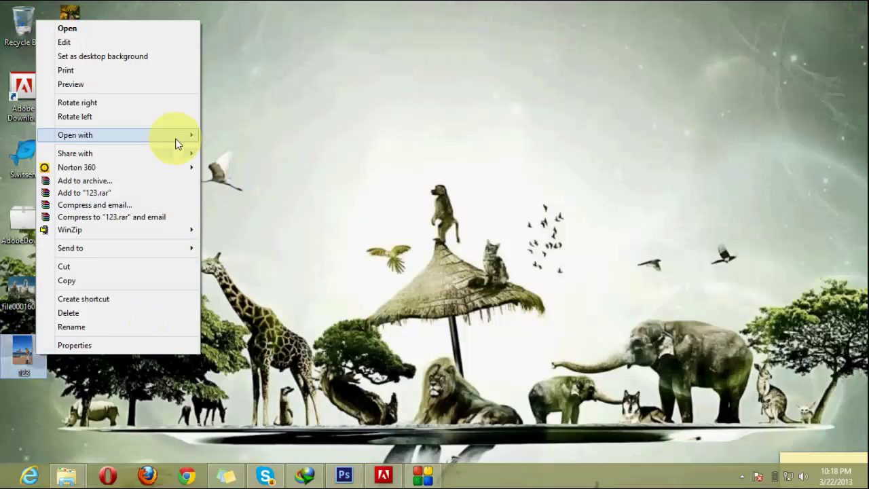
click(265, 204)
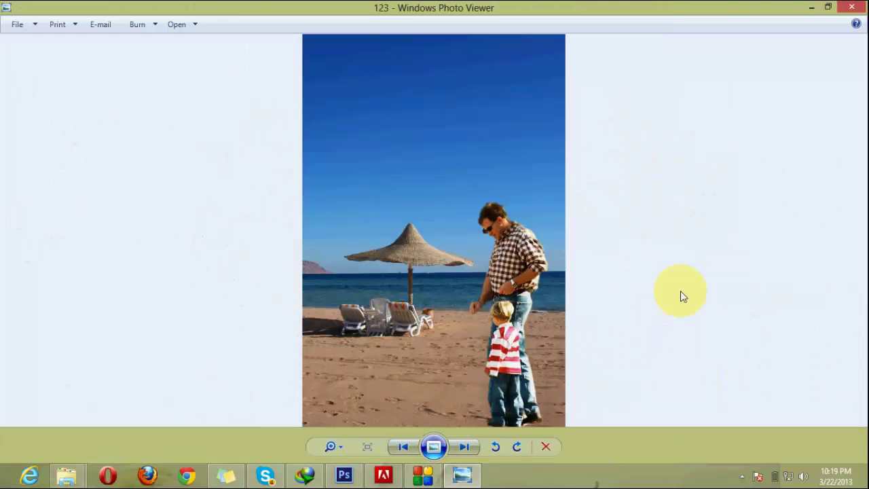
click(851, 7)
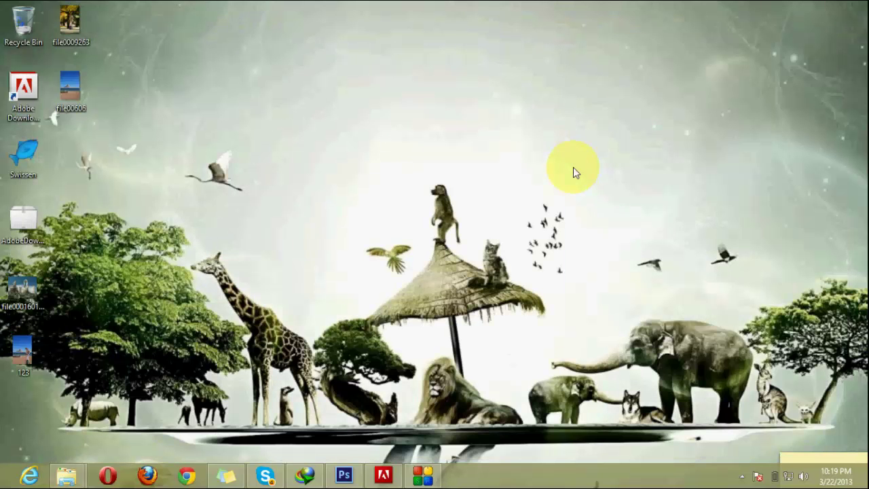